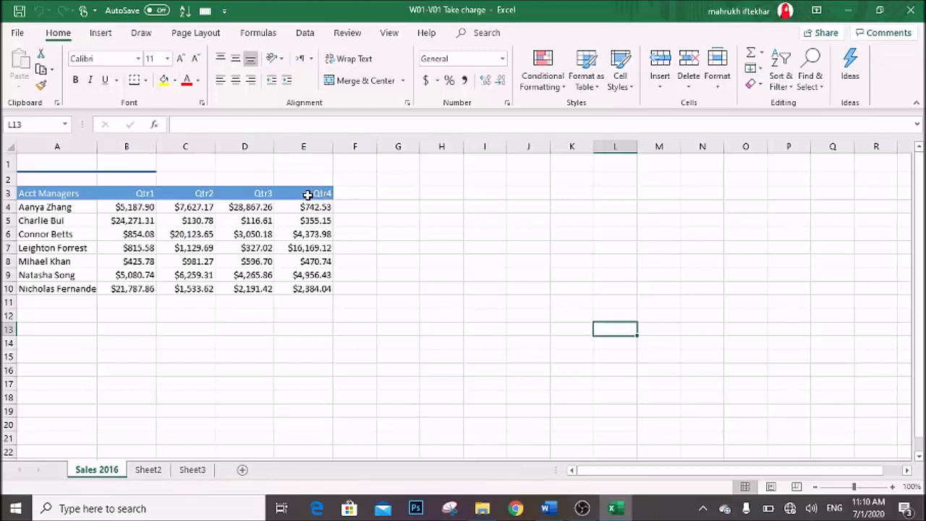
# Copy the Qtr4 heading from cell E3 and paste it into cell A12.
pyautogui.click(308, 195)
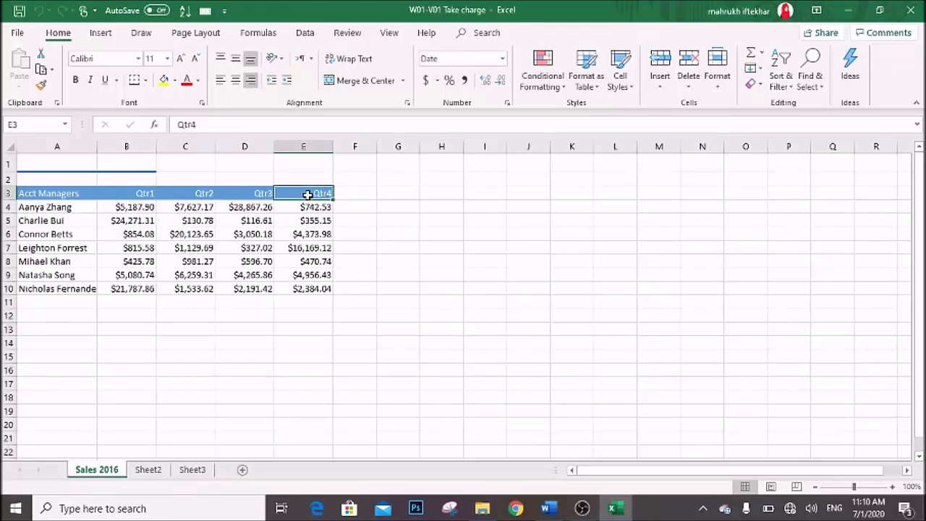
pyautogui.click(64, 316)
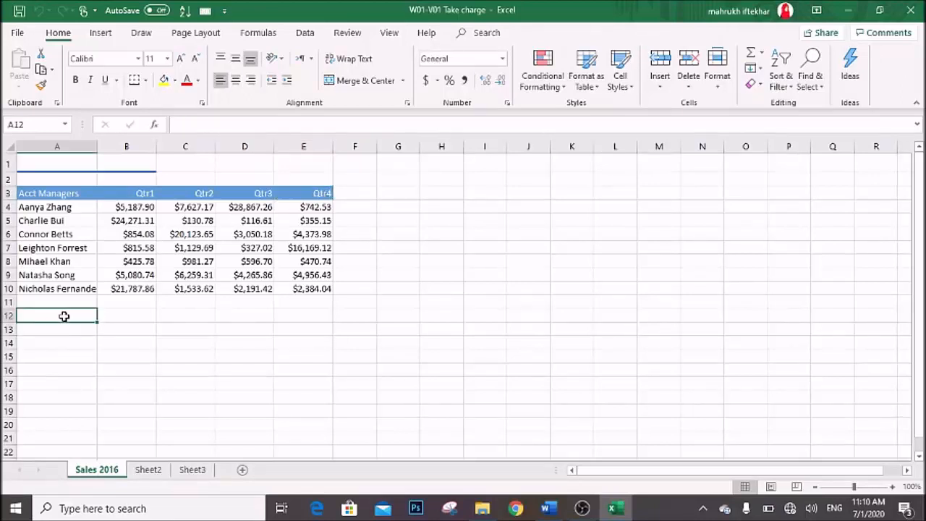
pyautogui.click(318, 192)
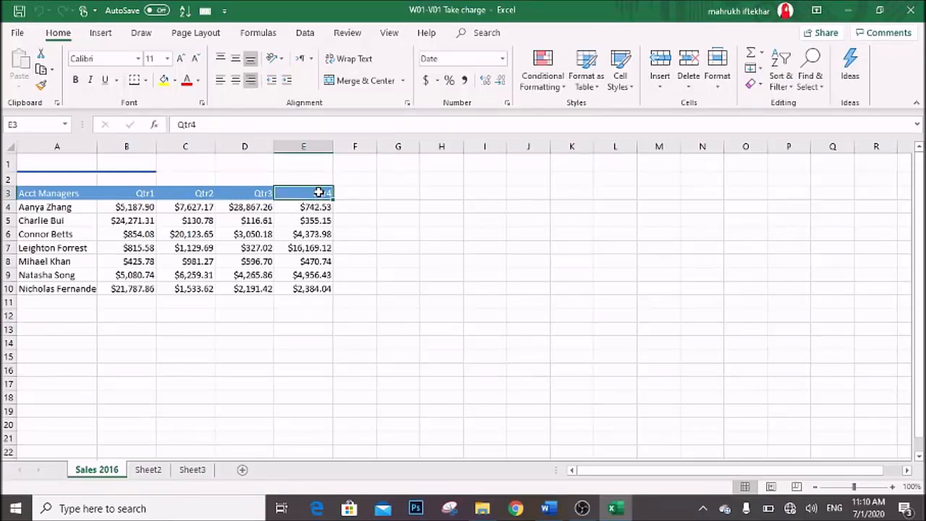
pyautogui.click(52, 72)
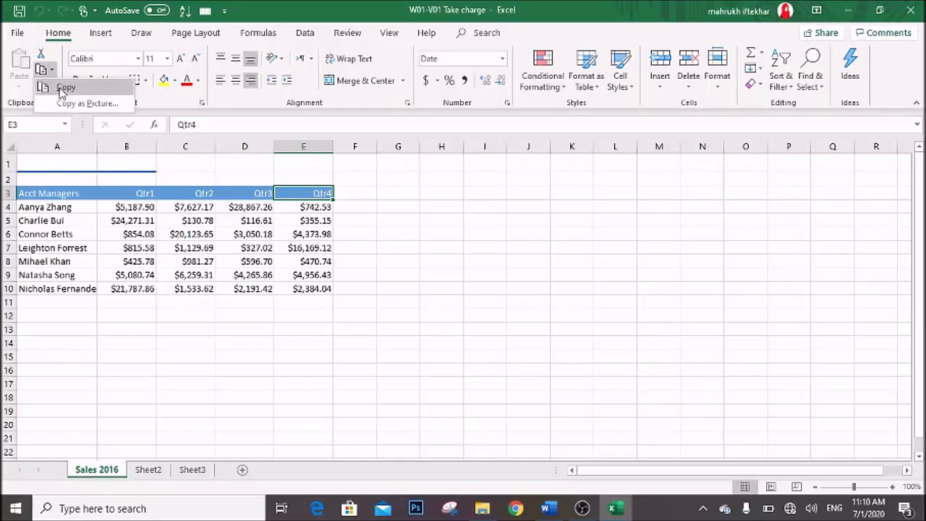
pyautogui.click(62, 90)
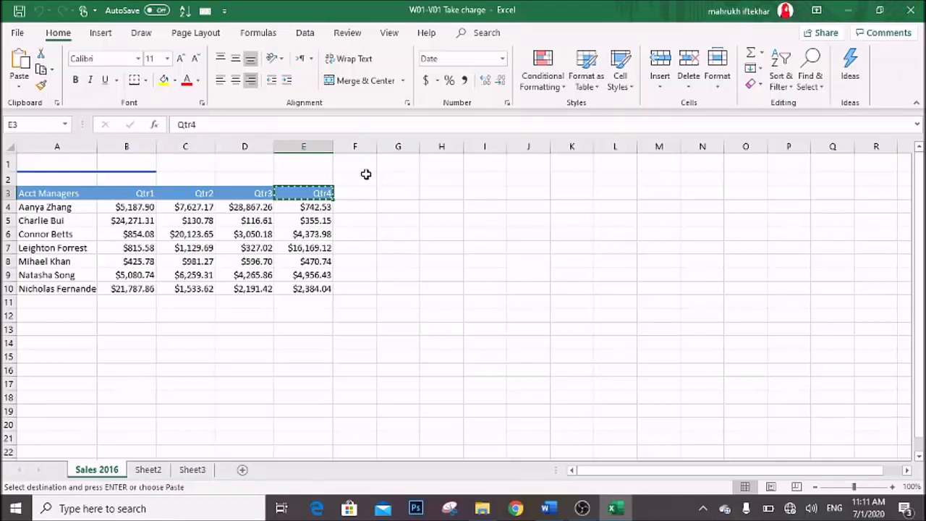
pyautogui.click(65, 321)
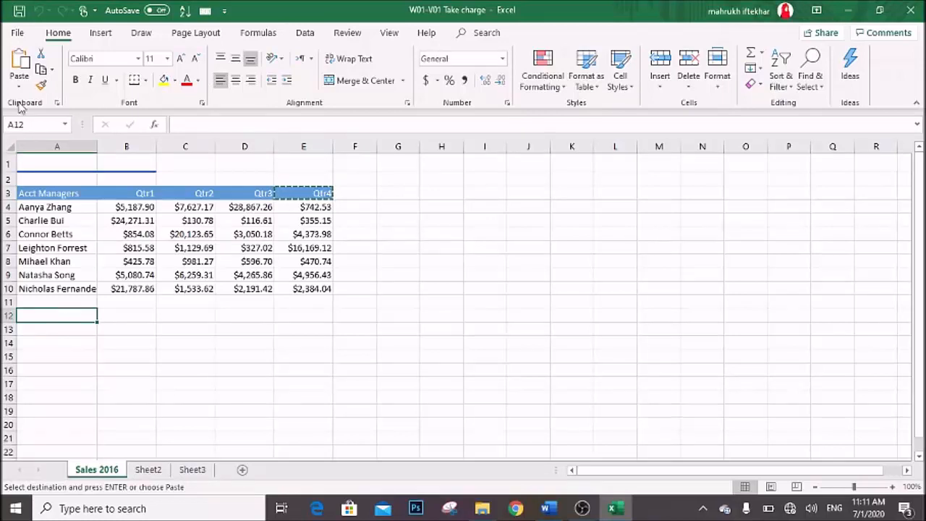
pyautogui.click(24, 64)
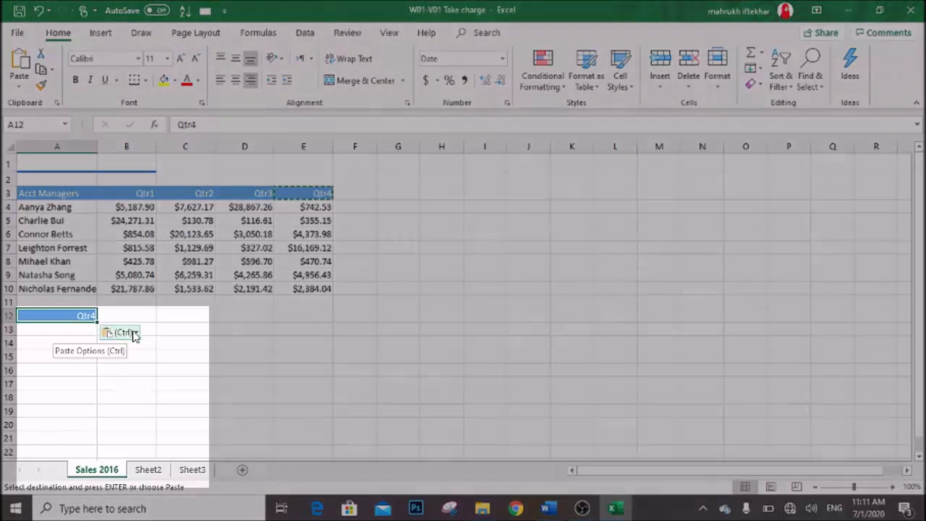
# Change the pasted heading in A12 to values only, then clear that cell's contents.
pyautogui.click(133, 333)
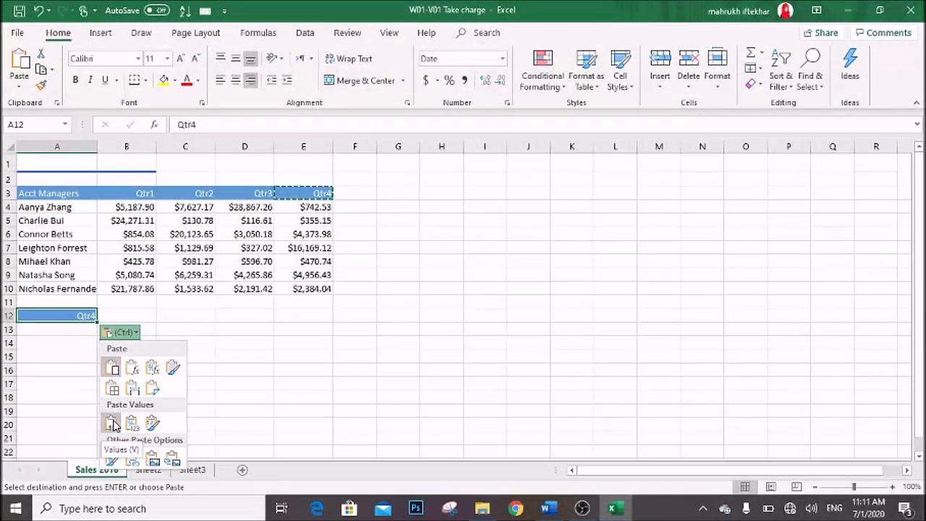
pyautogui.click(112, 424)
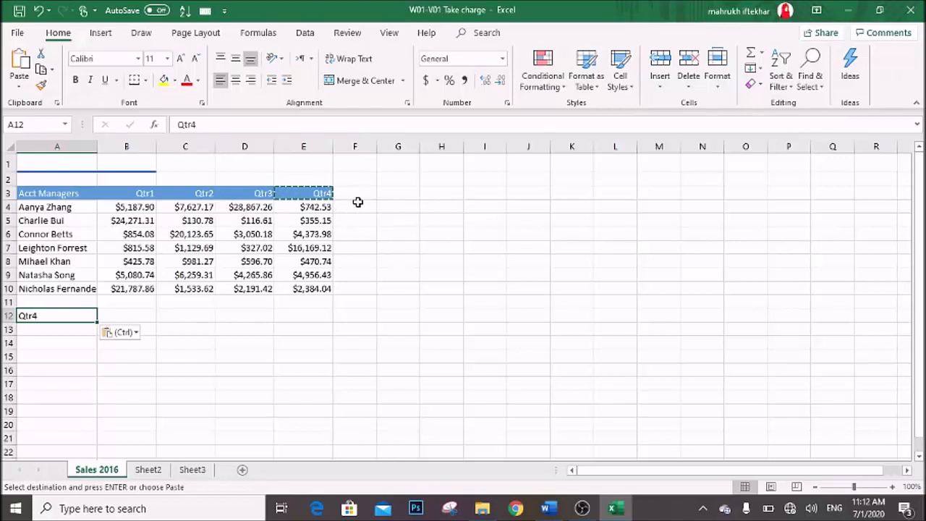
pyautogui.press('Escape')
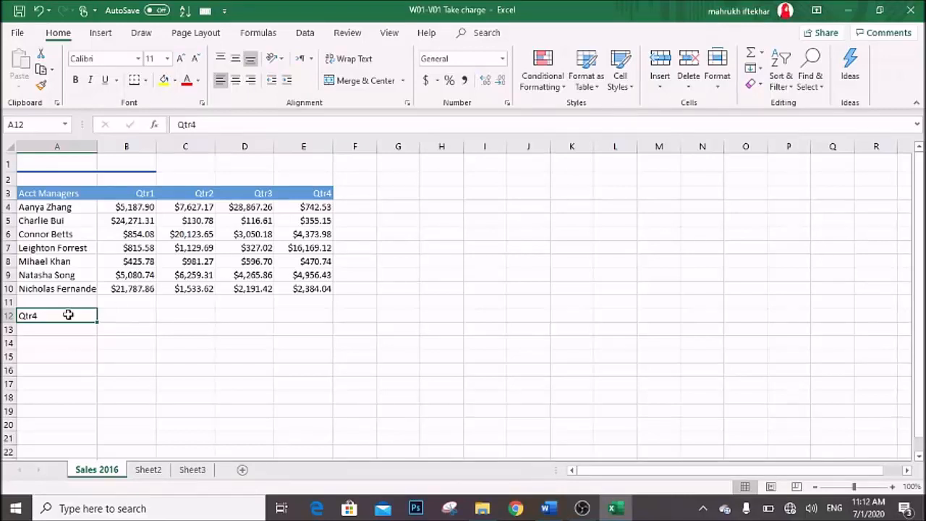
pyautogui.press('Delete')
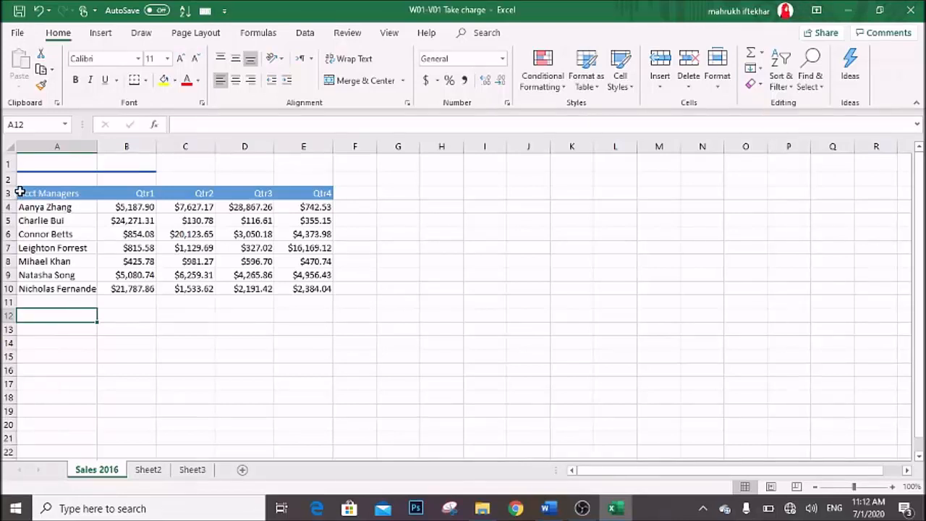
# Copy the whole account managers table in A3:E10 and paste the duplicate starting at cell A14.
pyautogui.moveTo(20, 192); pyautogui.dragTo(326, 292)
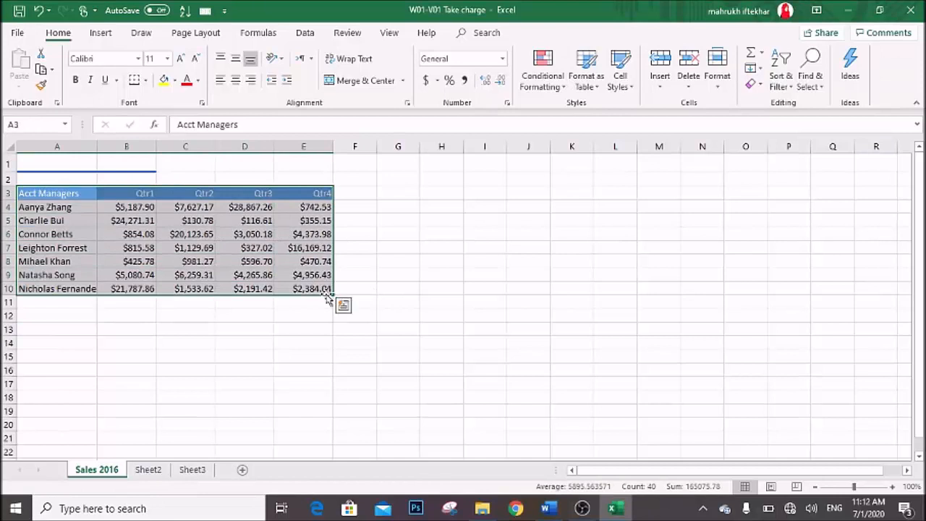
pyautogui.rightClick(267, 234)
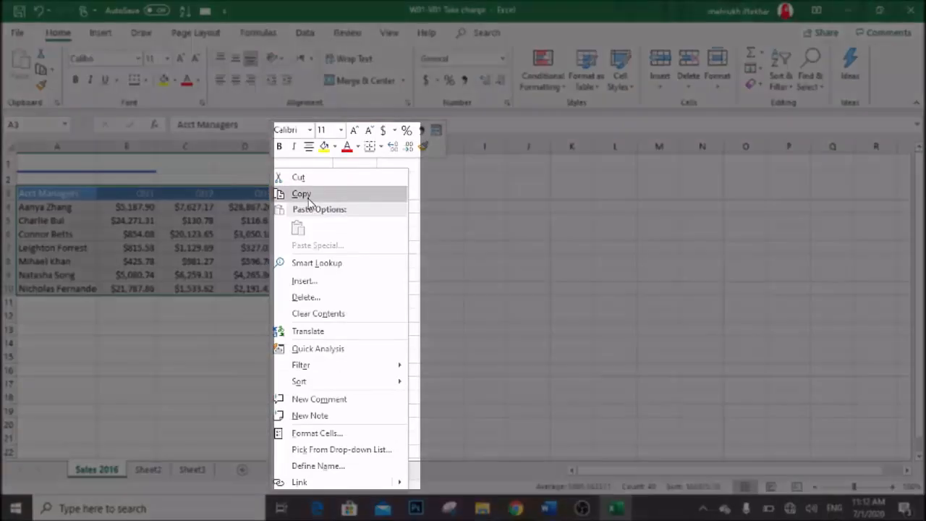
pyautogui.click(309, 197)
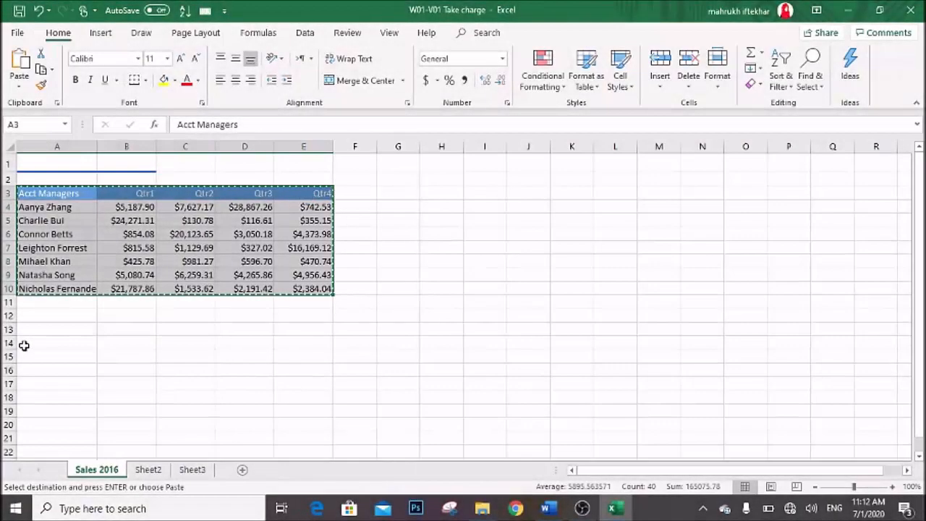
pyautogui.click(24, 346)
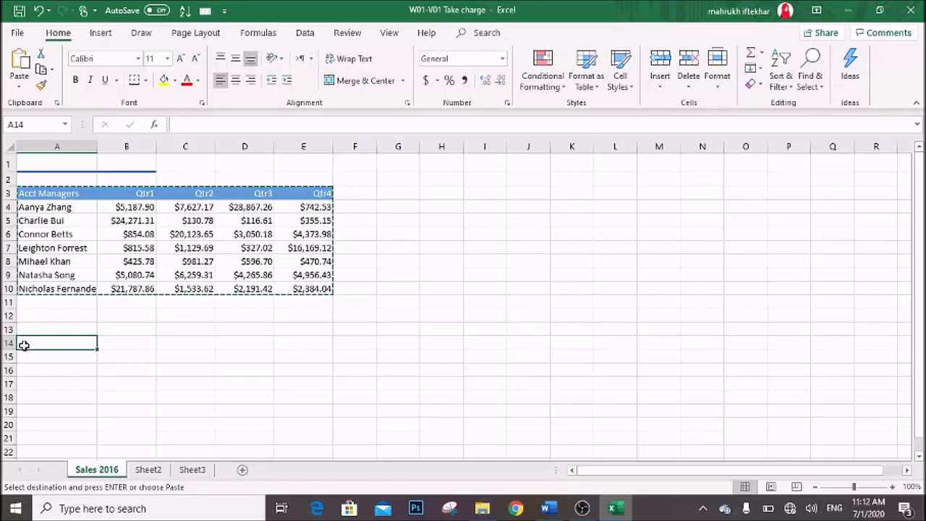
pyautogui.rightClick(24, 345)
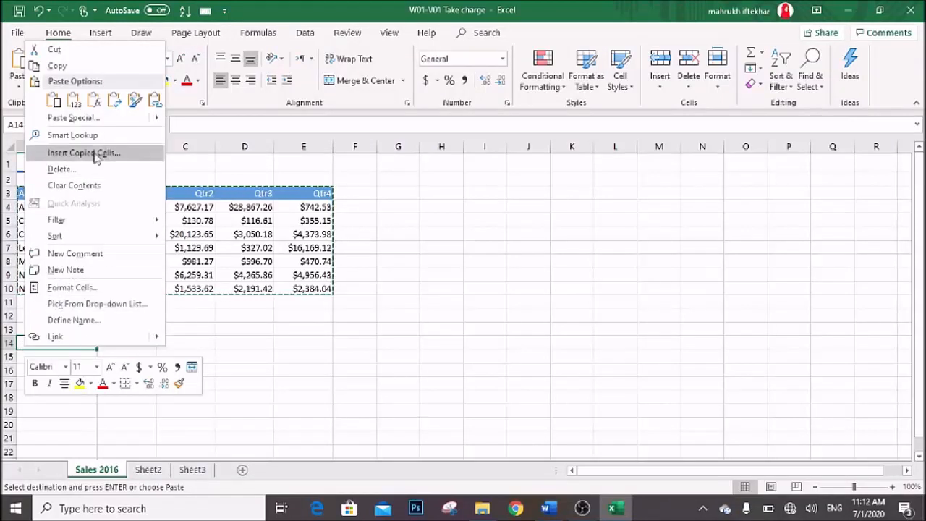
pyautogui.click(54, 100)
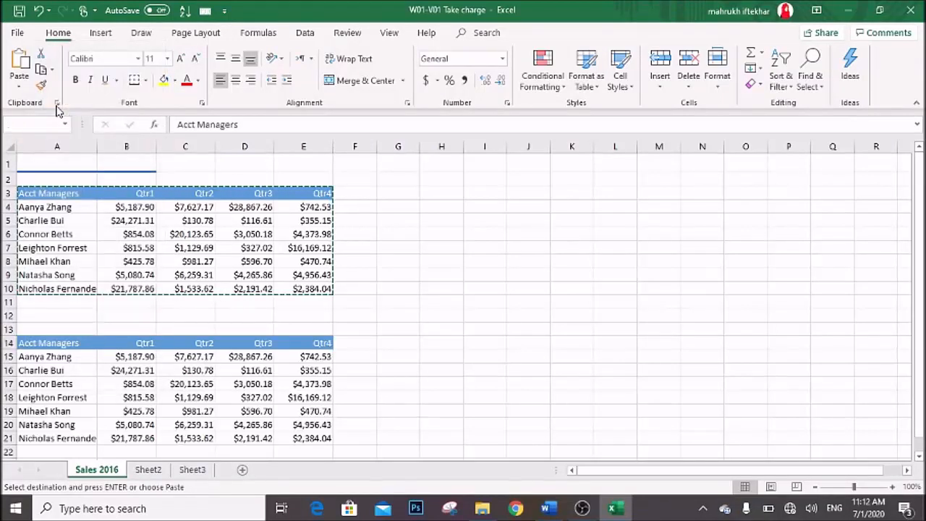
pyautogui.click(498, 292)
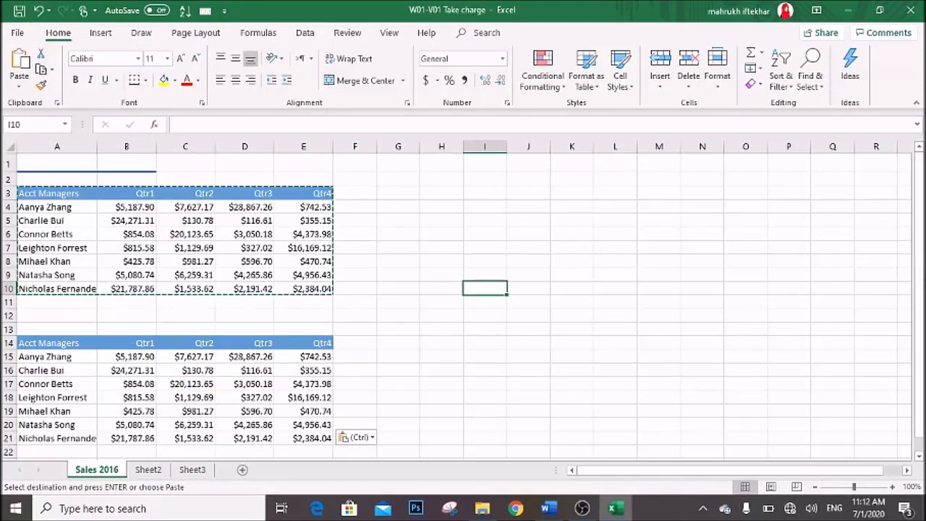
pyautogui.press('Escape')
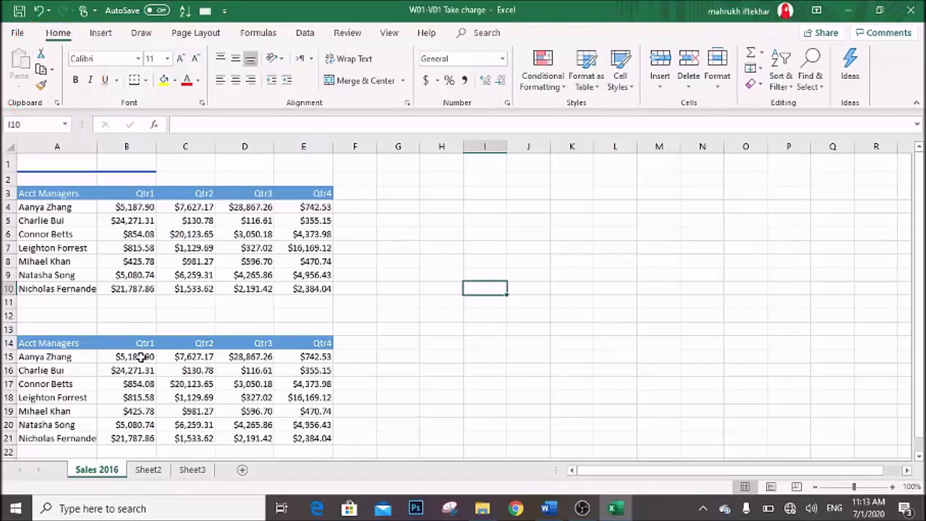
# Cut the duplicate table in A14:E21 of Sales 2016, paste it at cell A4 of Sheet2, and check both sheets.
pyautogui.moveTo(21, 341)
pyautogui.mouseDown()
pyautogui.moveTo(244, 436)
pyautogui.moveTo(306, 441)
pyautogui.mouseUp()
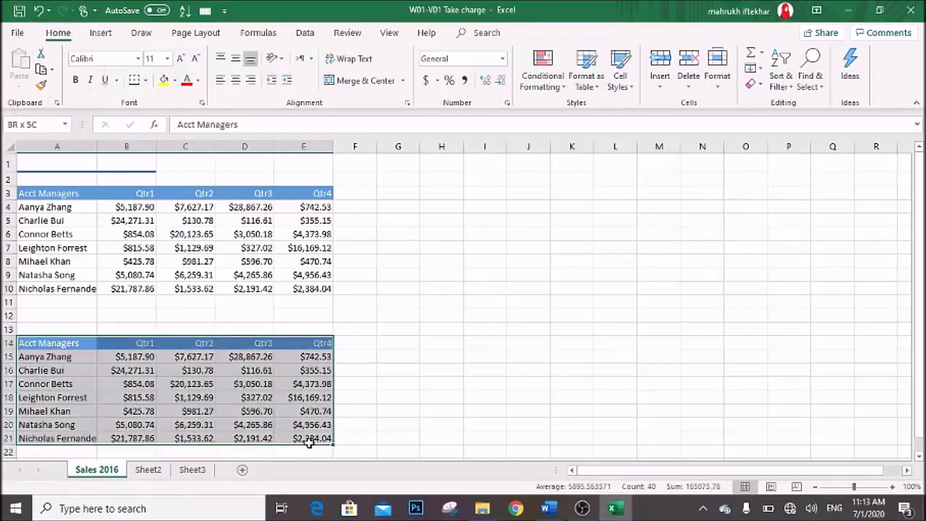
pyautogui.click(46, 58)
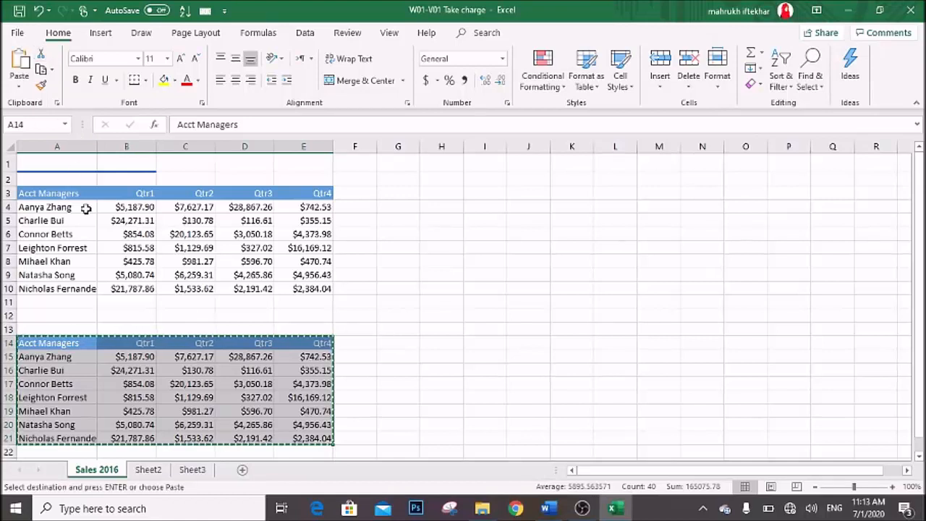
pyautogui.rightClick(183, 383)
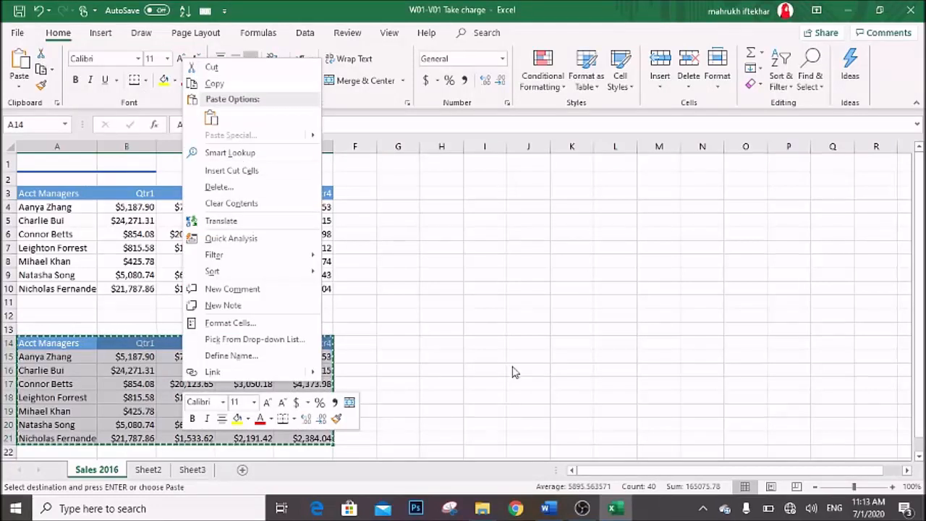
pyautogui.press('Escape')
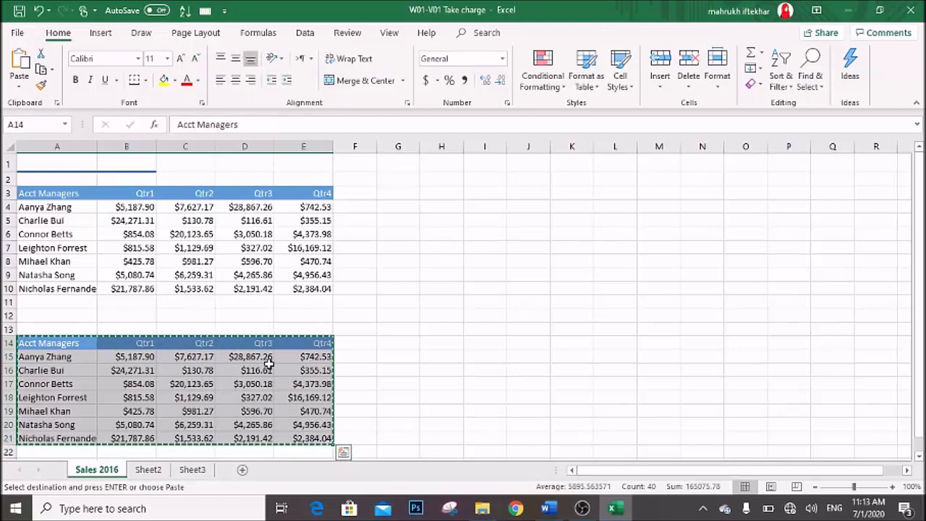
pyautogui.click(151, 470)
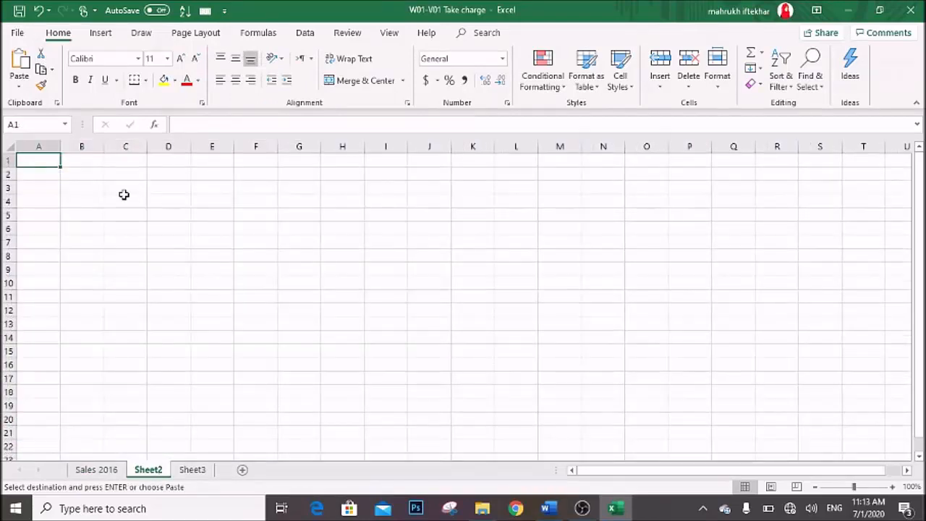
pyautogui.rightClick(49, 162)
pyautogui.click(41, 204)
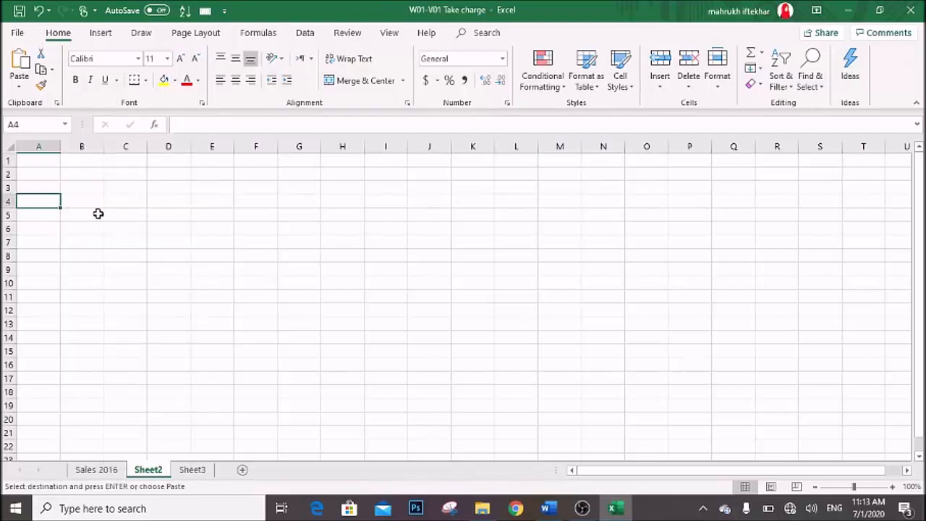
pyautogui.rightClick(48, 200)
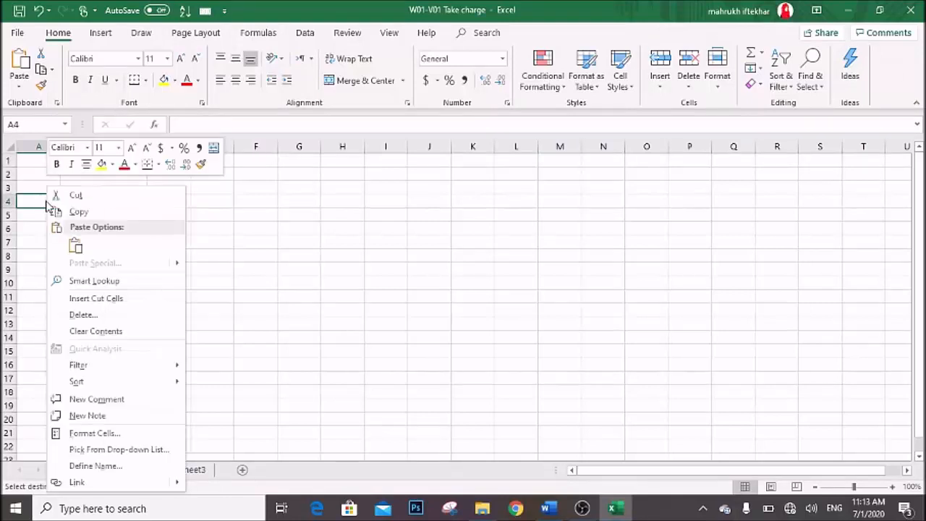
pyautogui.click(75, 247)
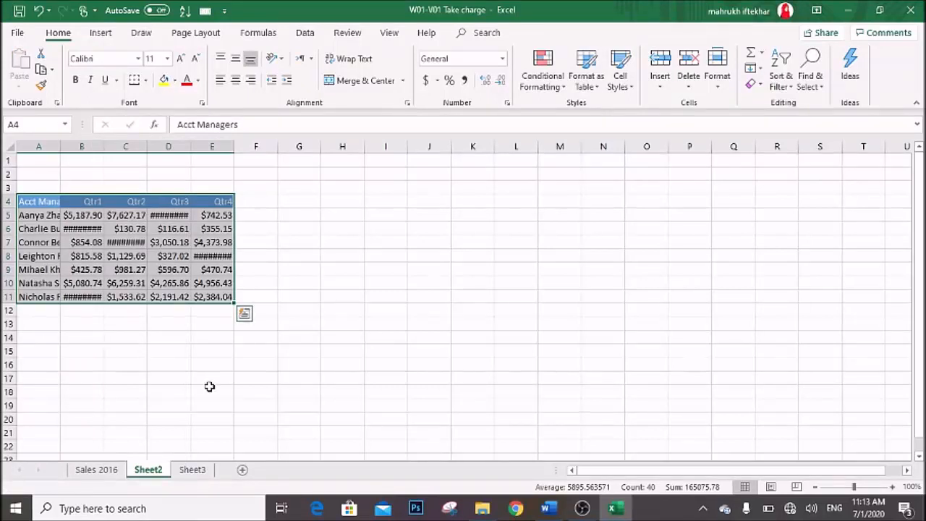
pyautogui.click(97, 473)
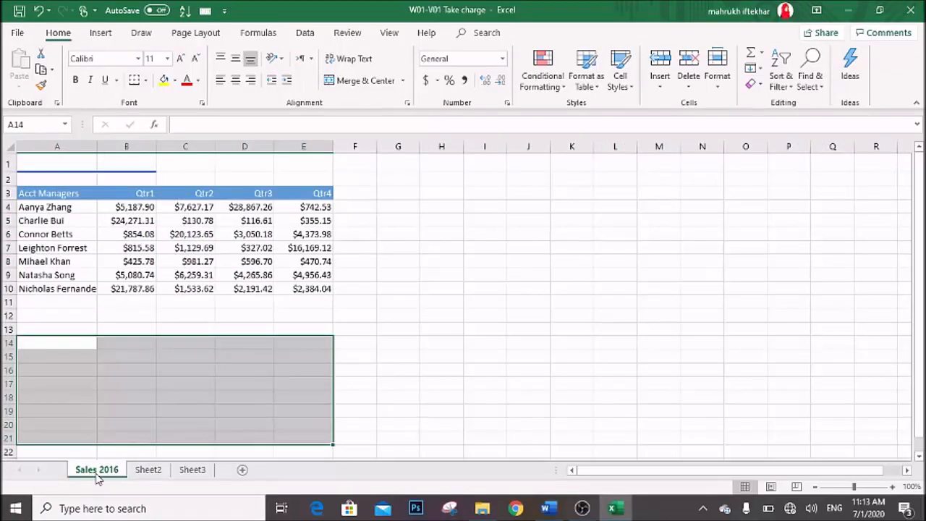
pyautogui.click(148, 470)
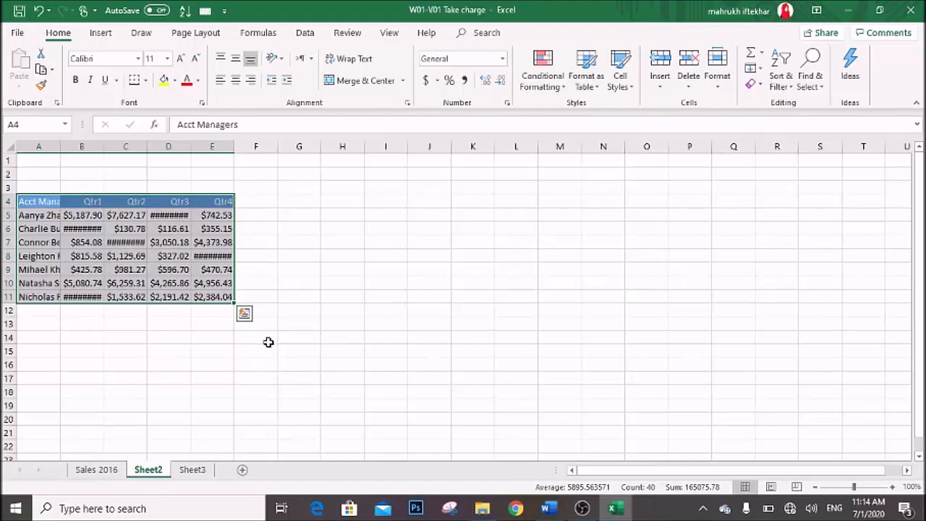
# Copy the account managers table in A3:E10 of the Sales 2016 sheet.
pyautogui.click(97, 470)
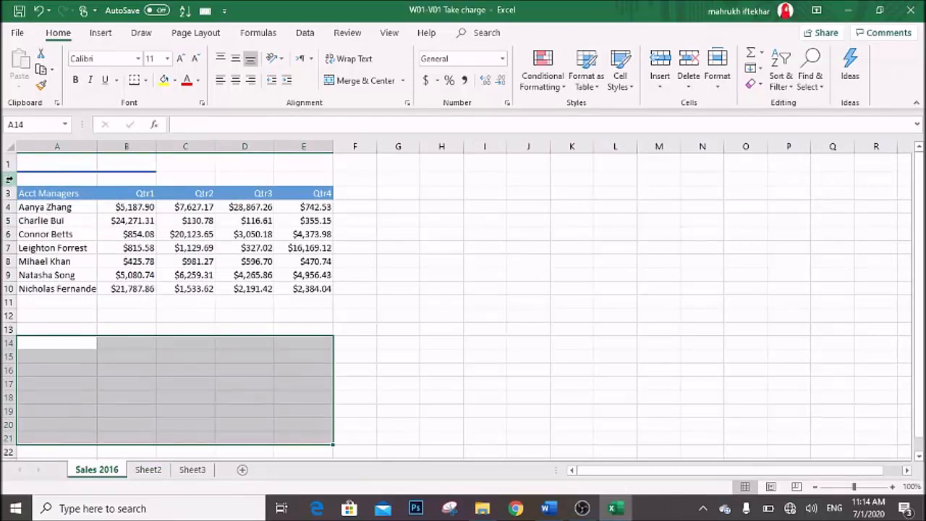
pyautogui.moveTo(25, 187); pyautogui.dragTo(328, 288)
pyautogui.rightClick(328, 288)
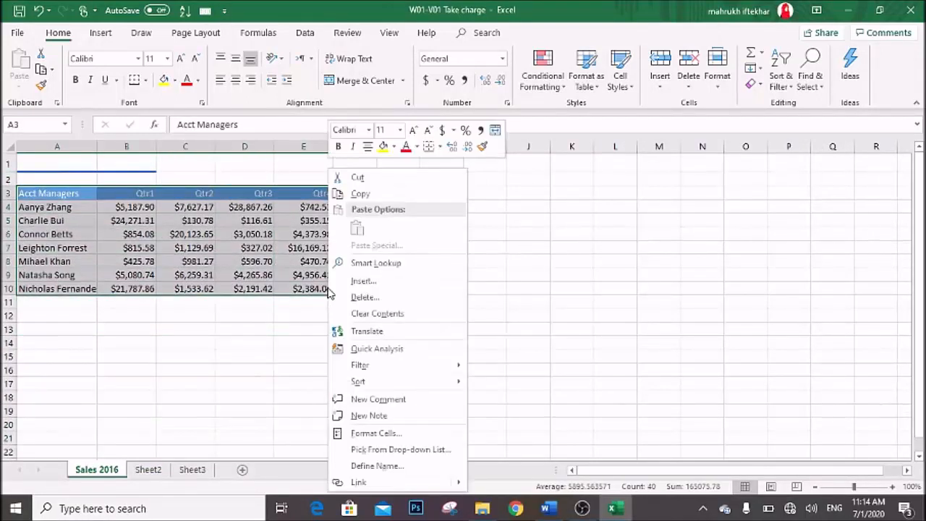
pyautogui.click(371, 193)
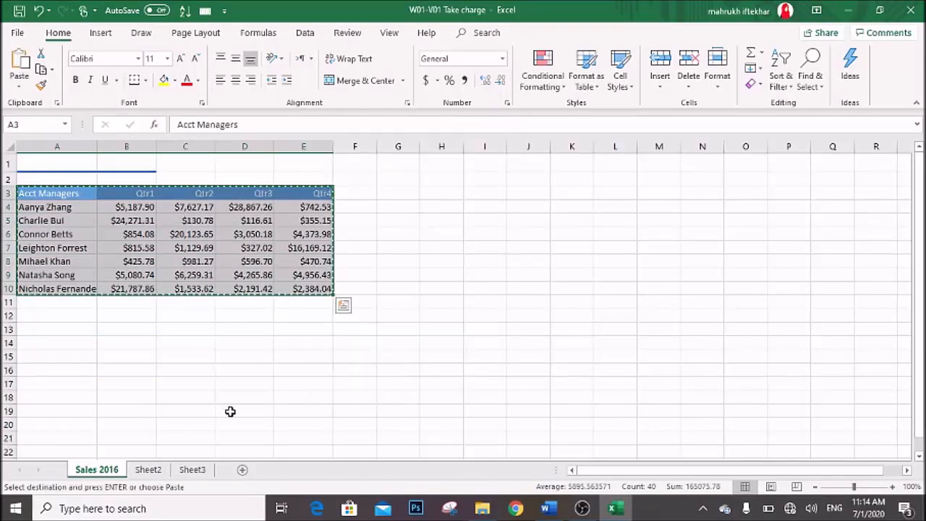
# Paste the copied table at cell A4 of Sheet2 keeping source column widths, and compare it with the original on Sales 2016.
pyautogui.click(148, 470)
pyautogui.hotkey('ctrl', 'v')
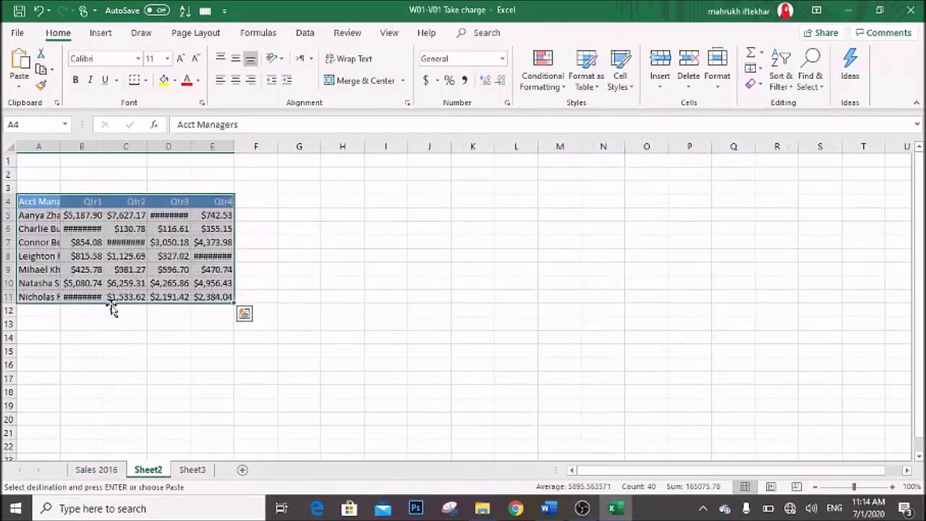
pyautogui.click(42, 204)
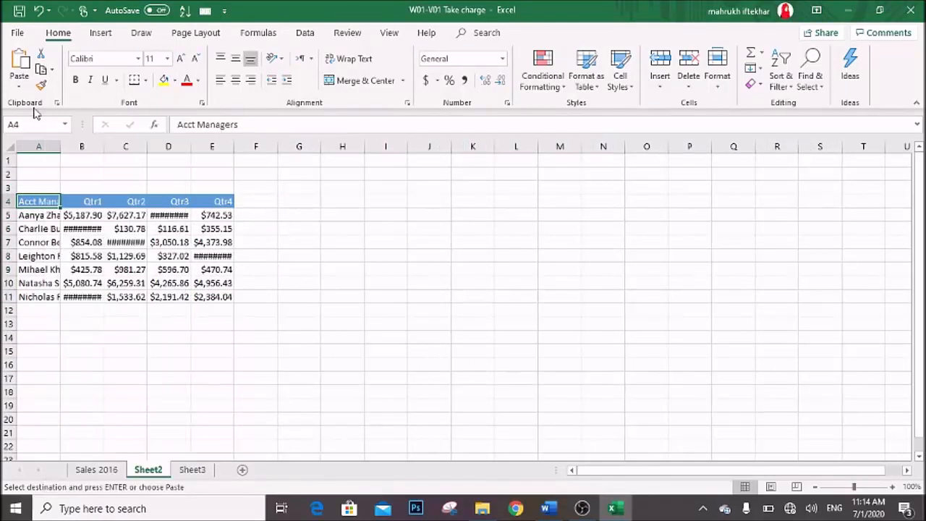
pyautogui.click(19, 78)
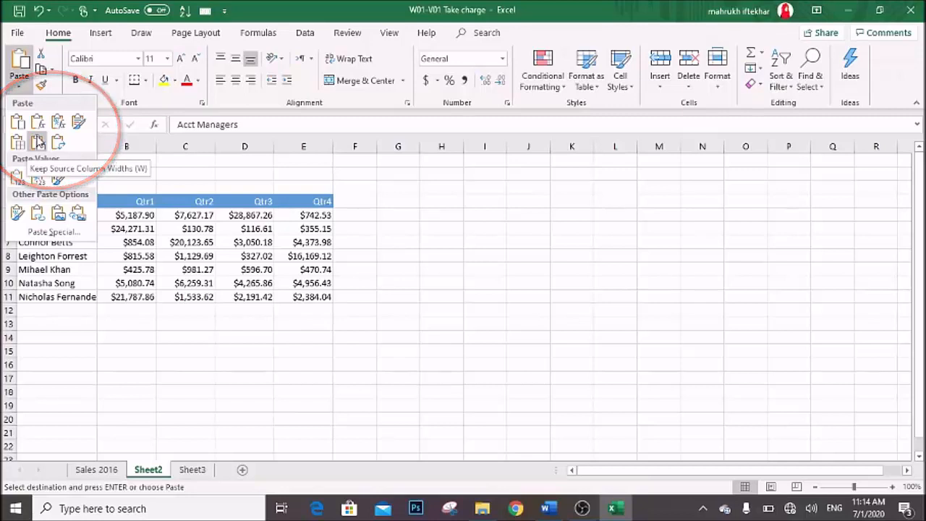
pyautogui.click(38, 141)
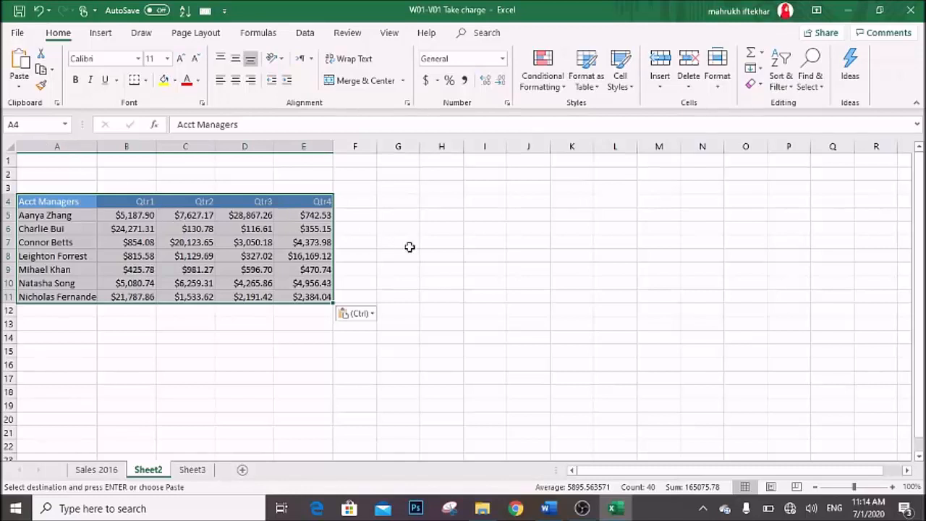
pyautogui.click(122, 471)
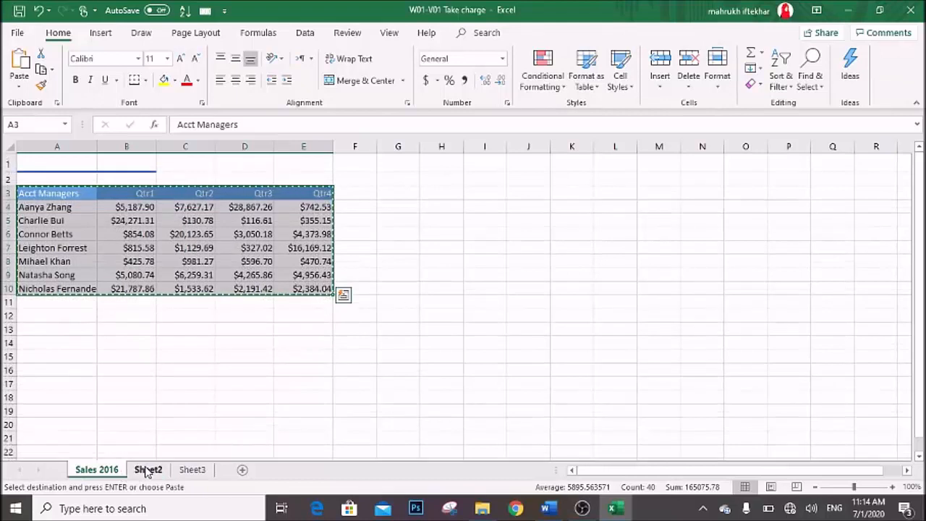
pyautogui.click(148, 471)
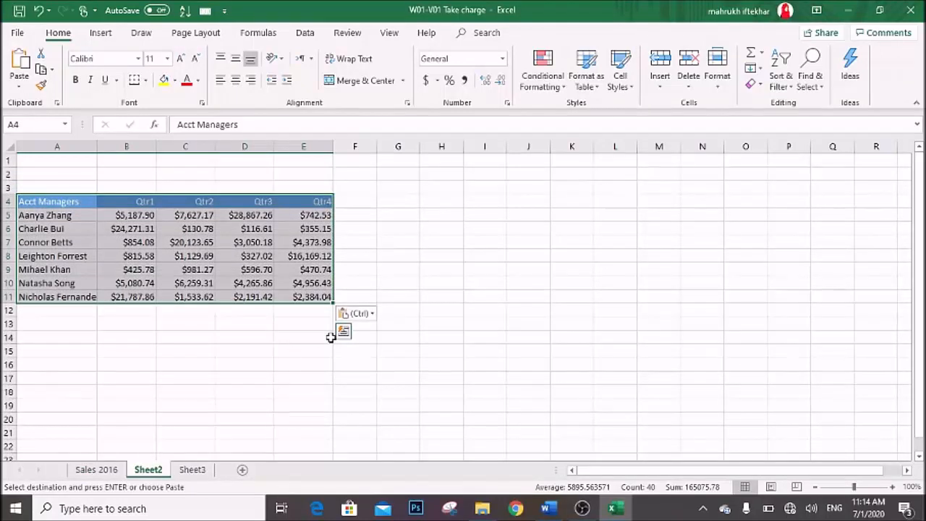
pyautogui.click(311, 364)
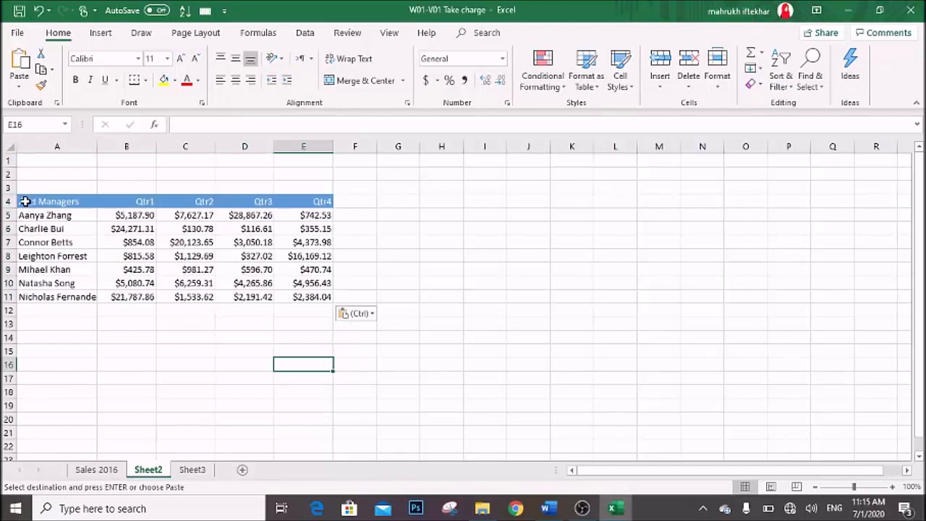
# Copy the table in A4:E11 of Sheet2 and paste it transposed at cell A4 of Sheet3.
pyautogui.moveTo(25, 201); pyautogui.dragTo(327, 297)
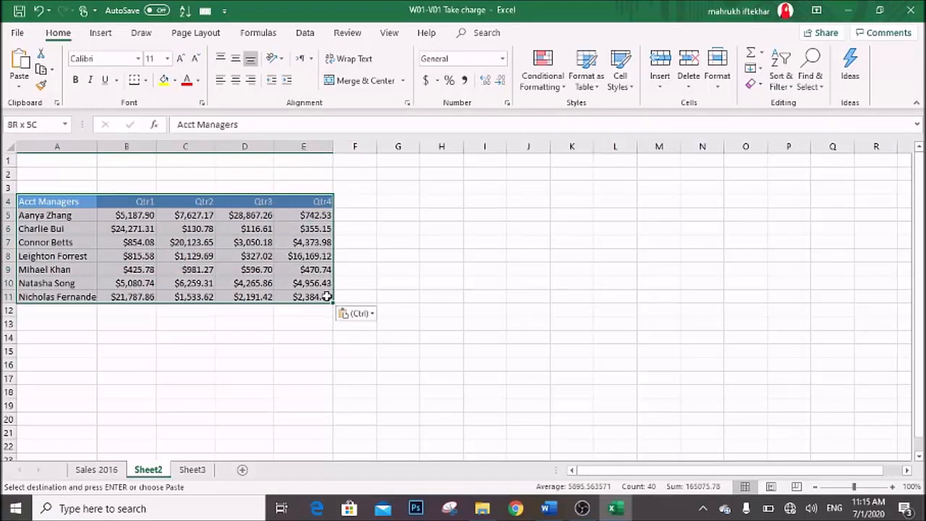
pyautogui.rightClick(302, 257)
pyautogui.click(332, 194)
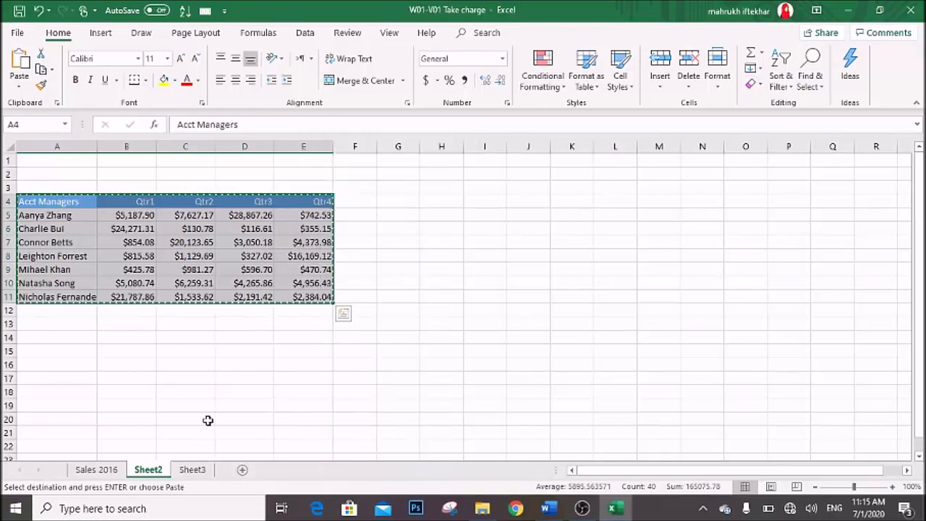
pyautogui.click(193, 471)
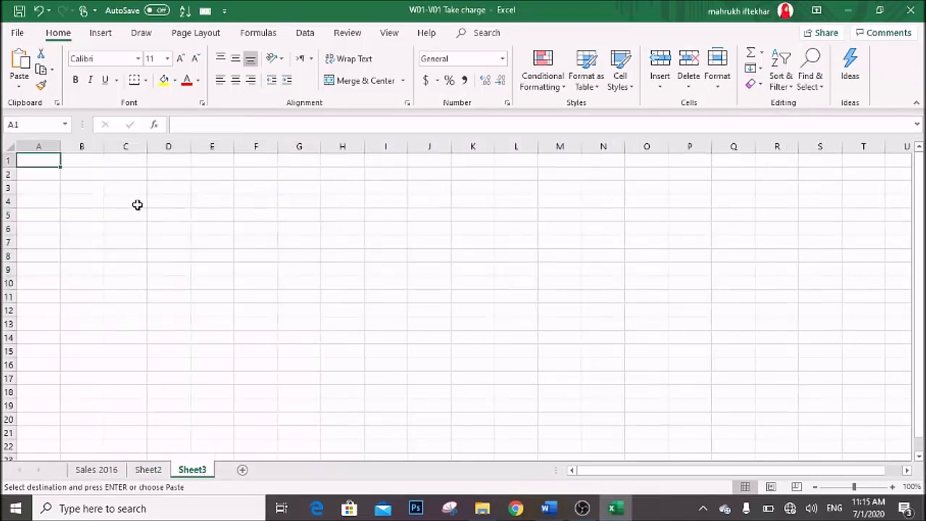
pyautogui.click(30, 206)
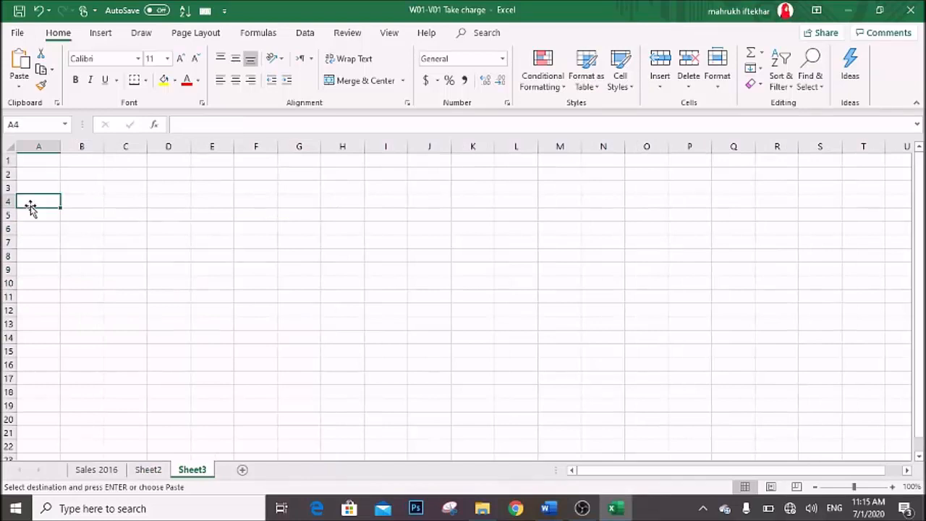
pyautogui.click(21, 87)
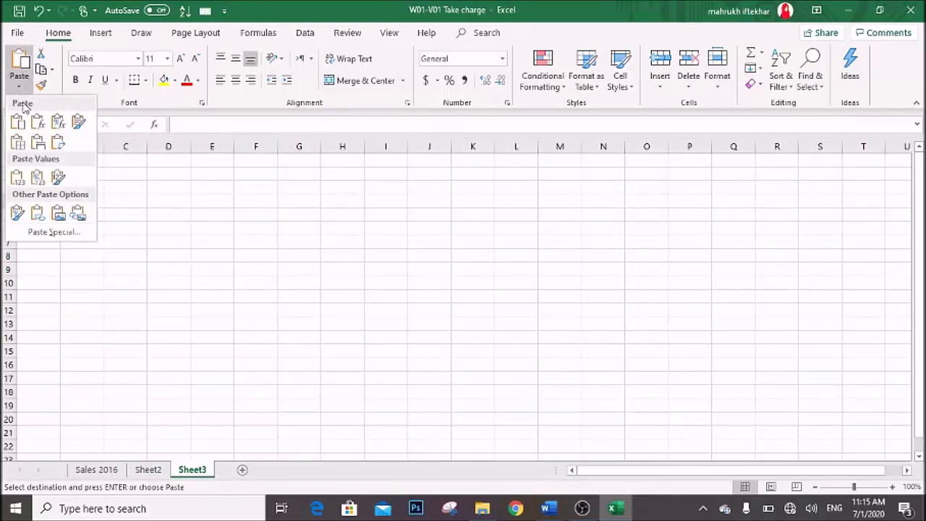
pyautogui.click(60, 146)
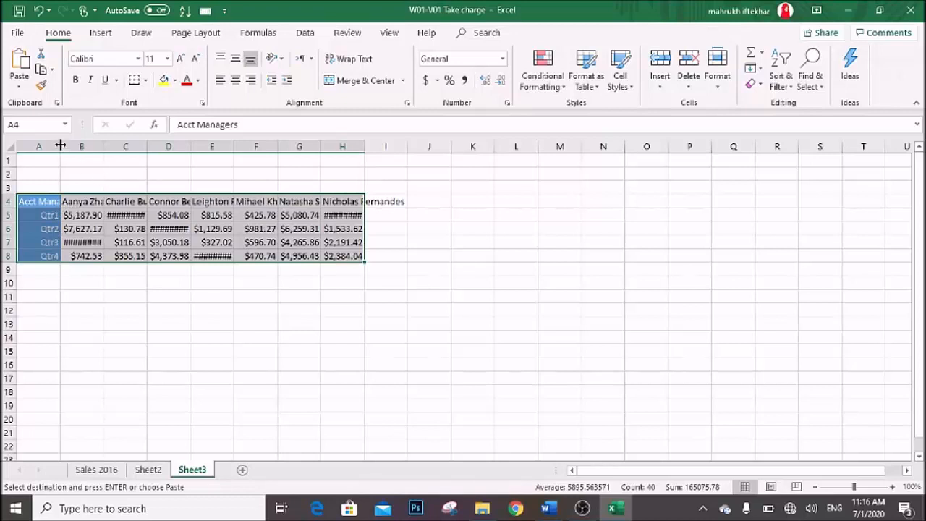
# Widen columns A through H of Sheet3 so the transposed table's amounts fit.
pyautogui.moveTo(60, 146); pyautogui.dragTo(365, 148)
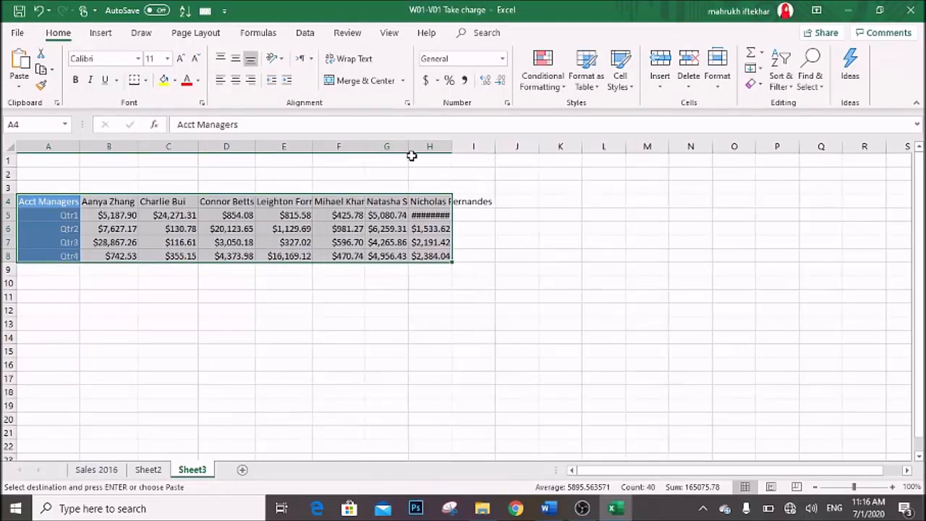
pyautogui.click(411, 157)
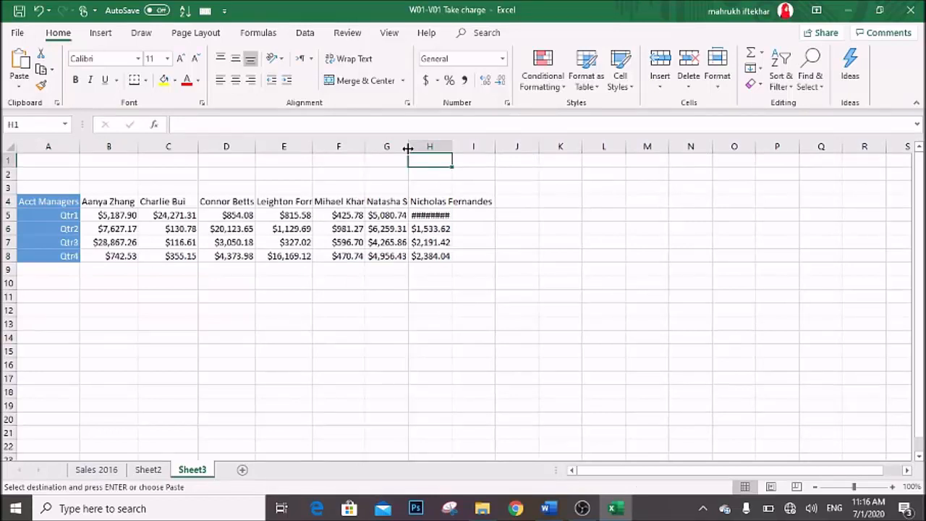
pyautogui.moveTo(408, 147); pyautogui.dragTo(424, 147)
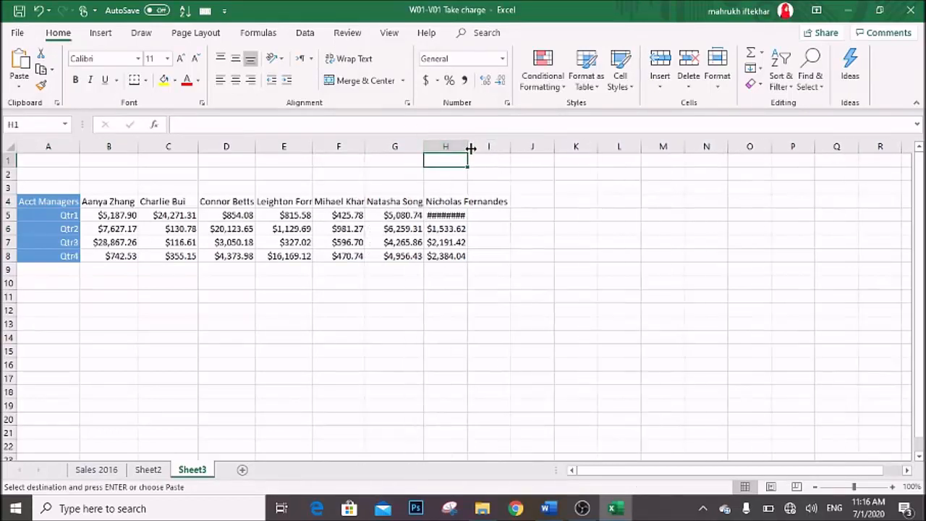
pyautogui.moveTo(466, 147); pyautogui.dragTo(483, 147)
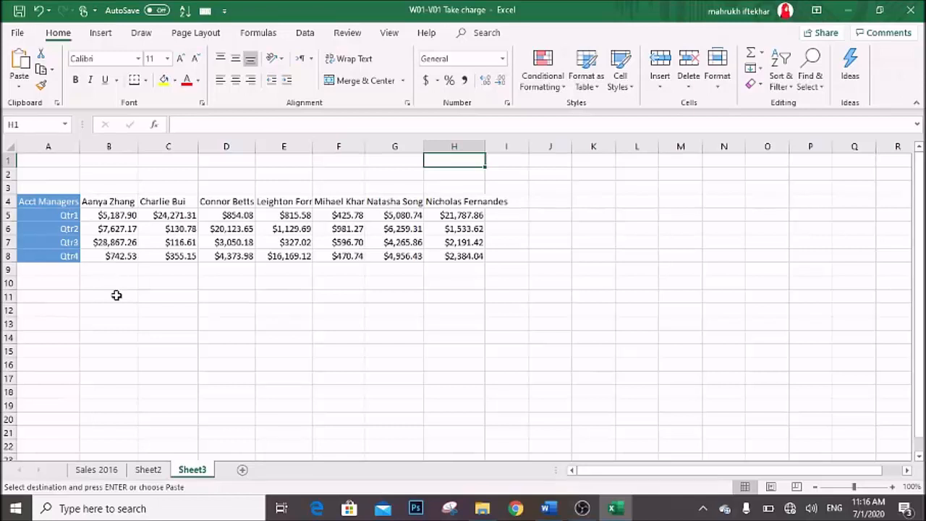
pyautogui.click(273, 293)
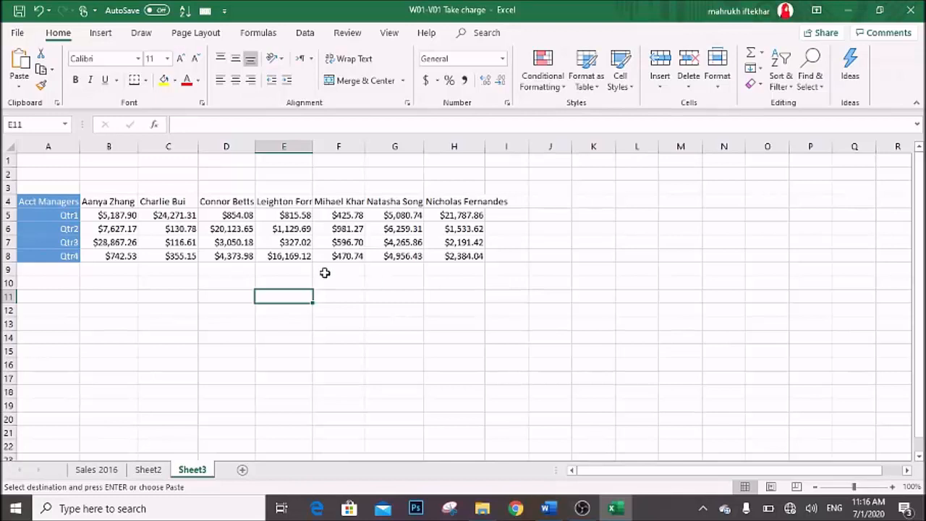
# Copy A3:E9 from the Sales 2016 sheet and paste it below the Sales Summary 2016 heading in the Word document.
pyautogui.click(119, 471)
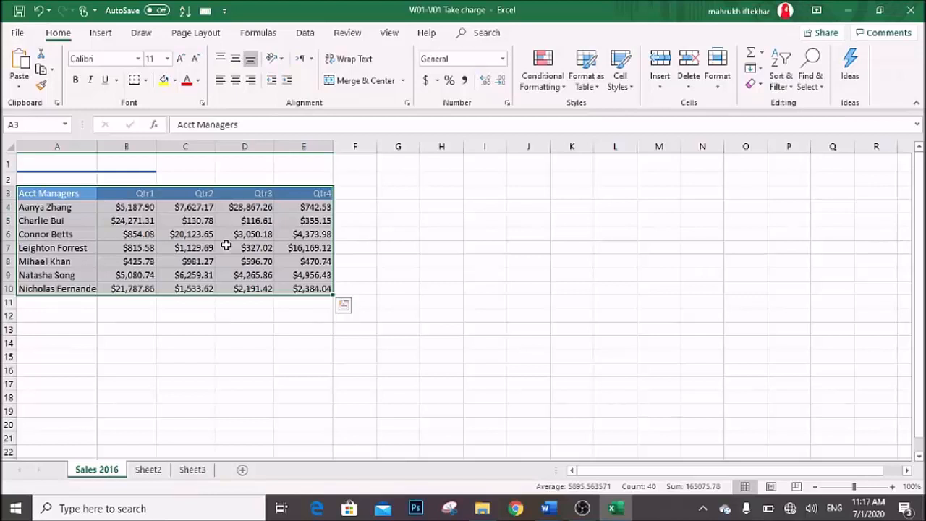
pyautogui.click(226, 257)
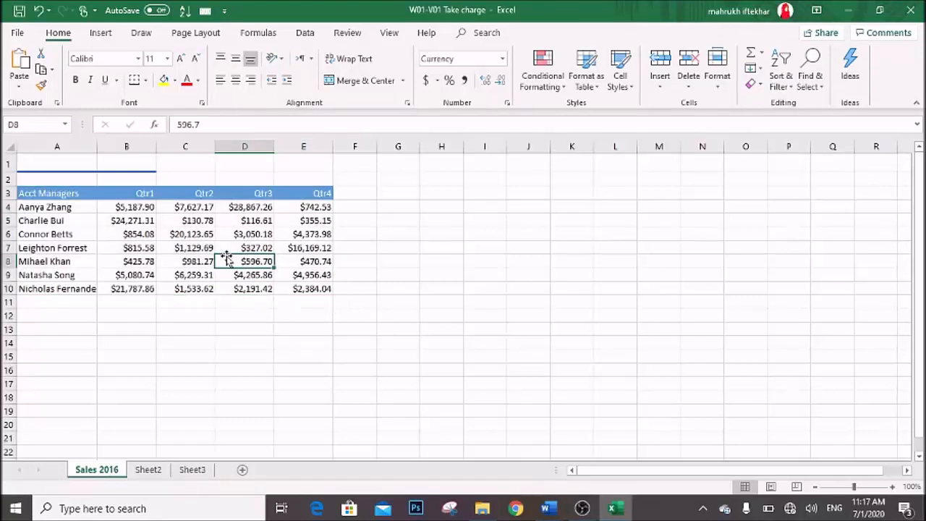
pyautogui.moveTo(26, 192); pyautogui.dragTo(321, 279)
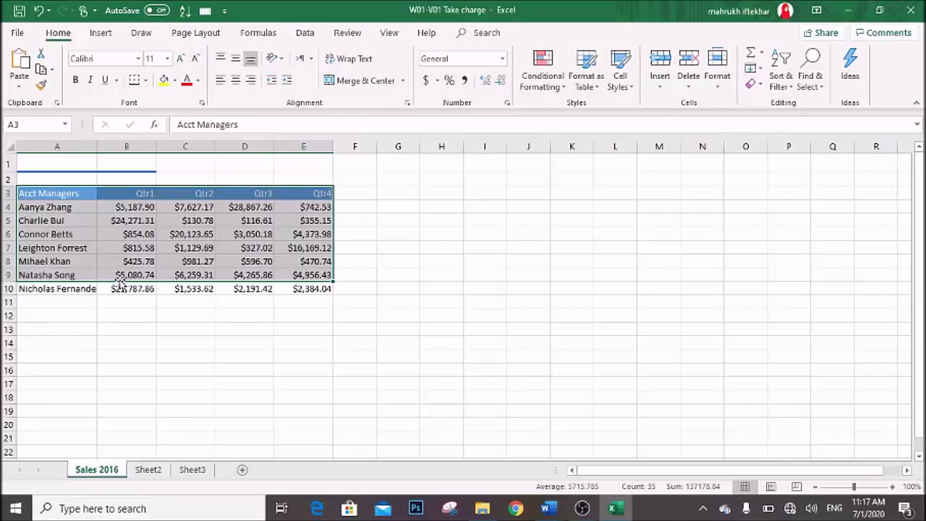
pyautogui.rightClick(183, 261)
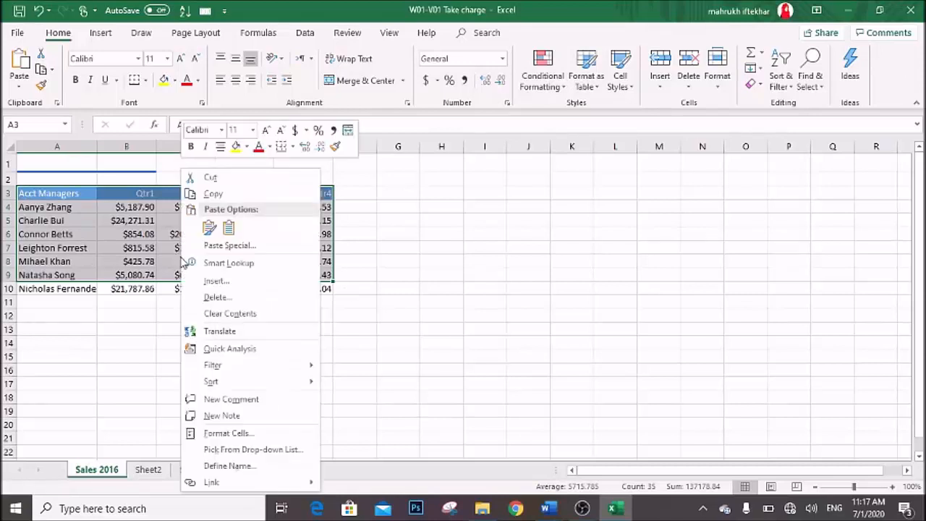
pyautogui.click(213, 194)
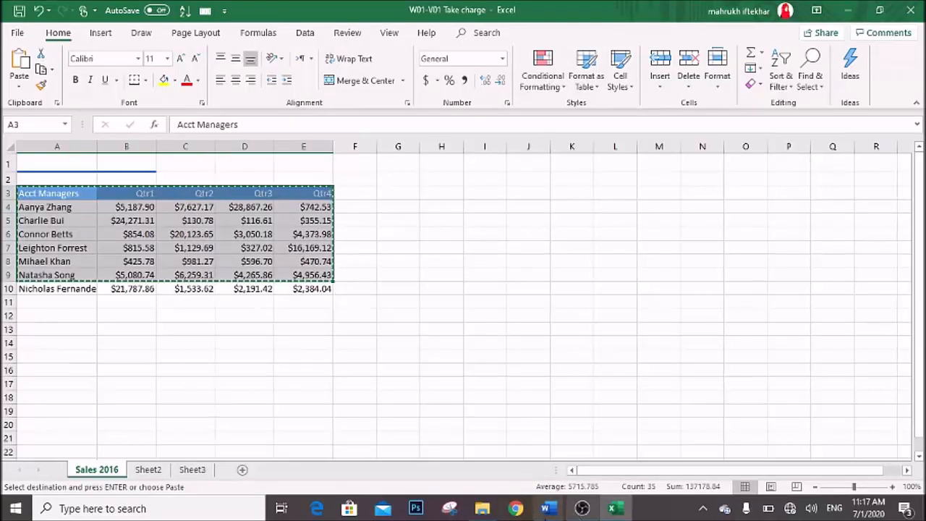
pyautogui.click(547, 509)
pyautogui.click(607, 467)
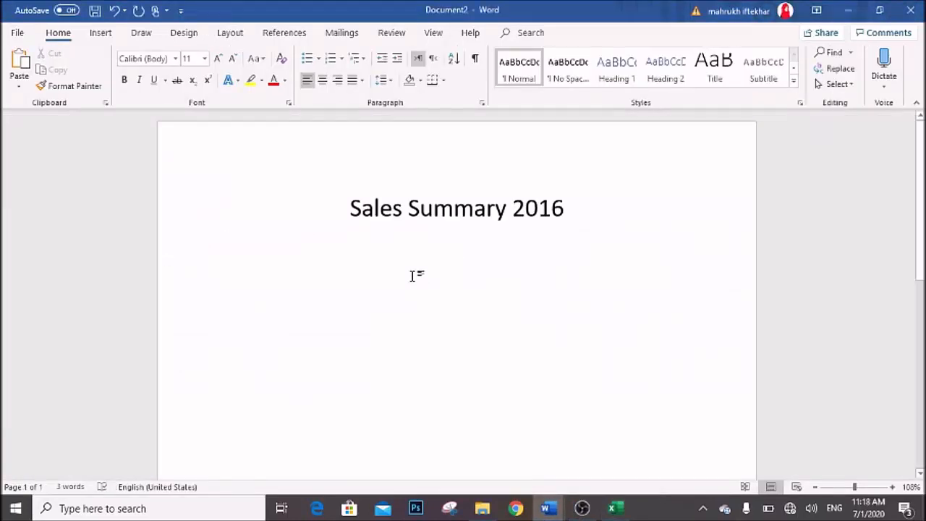
pyautogui.hotkey('ctrl', 'v')
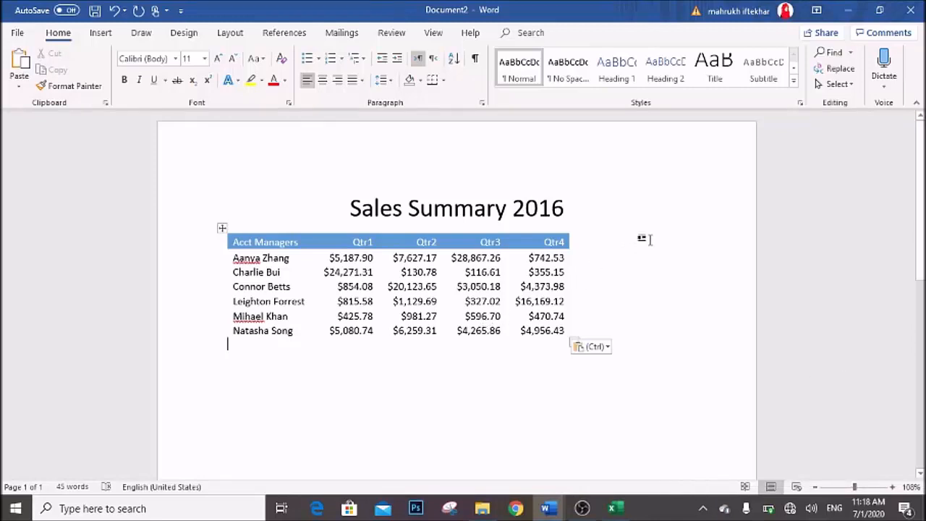
# Copy the Sales Summary 2016 heading from Word and paste it into cell B1 of Sheet2 in Excel, keeping source formatting.
pyautogui.tripleClick(583, 210)
pyautogui.rightClick(584, 210)
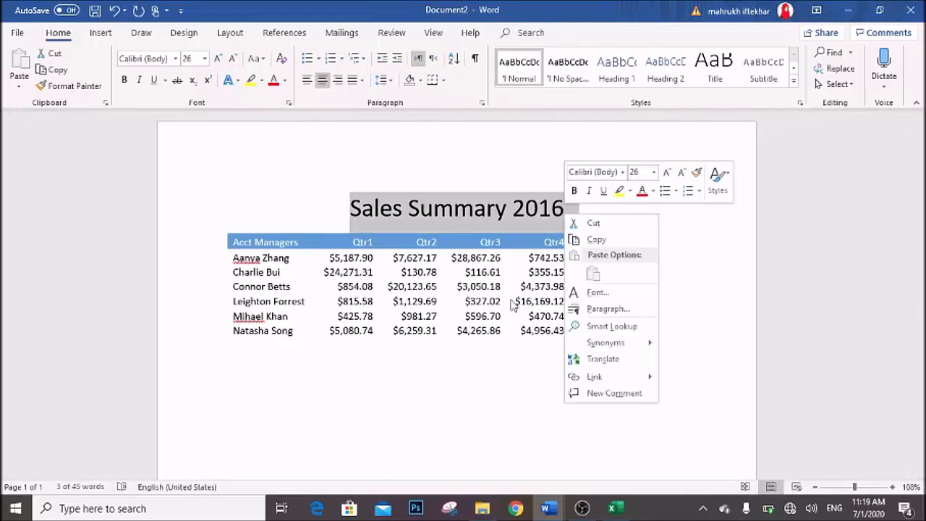
pyautogui.click(623, 243)
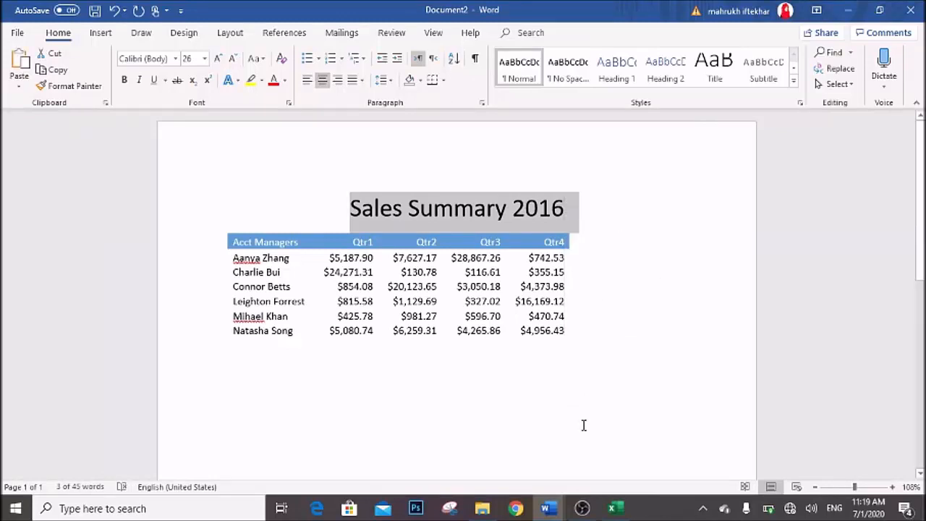
pyautogui.click(623, 512)
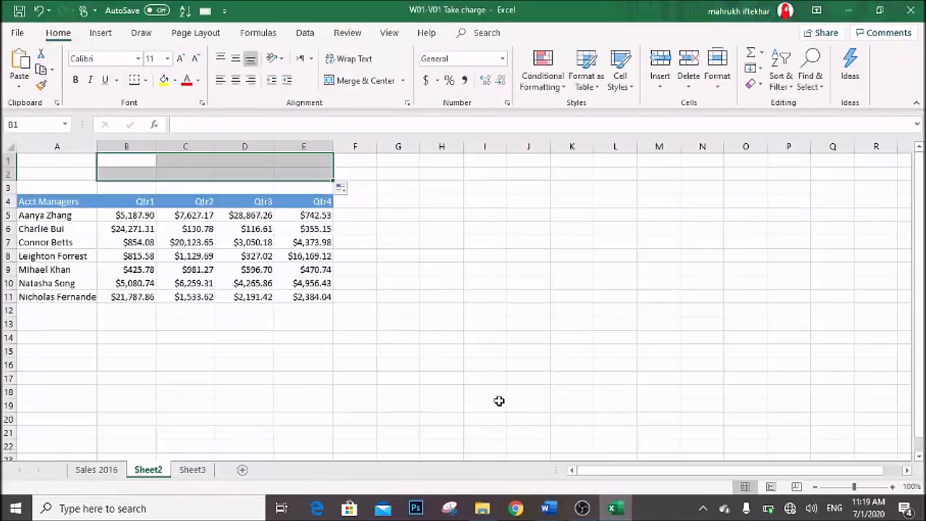
pyautogui.click(201, 173)
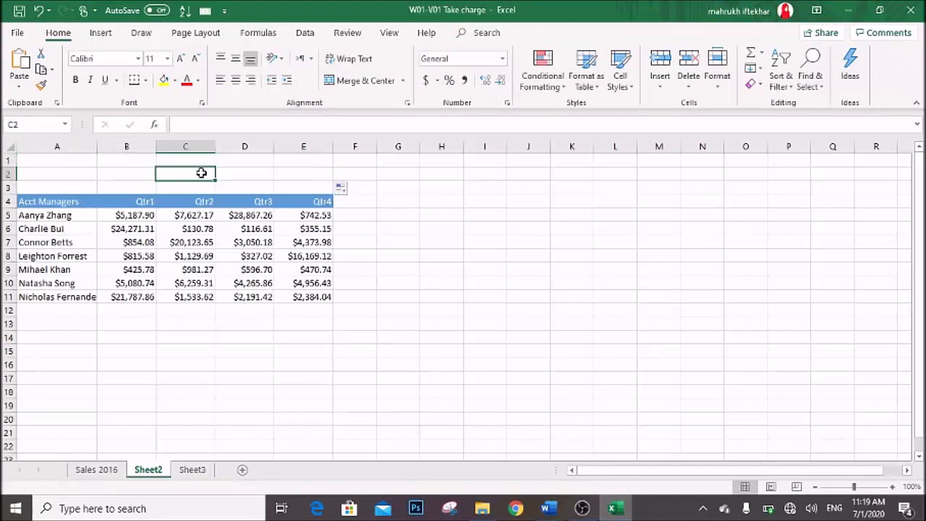
pyautogui.click(133, 166)
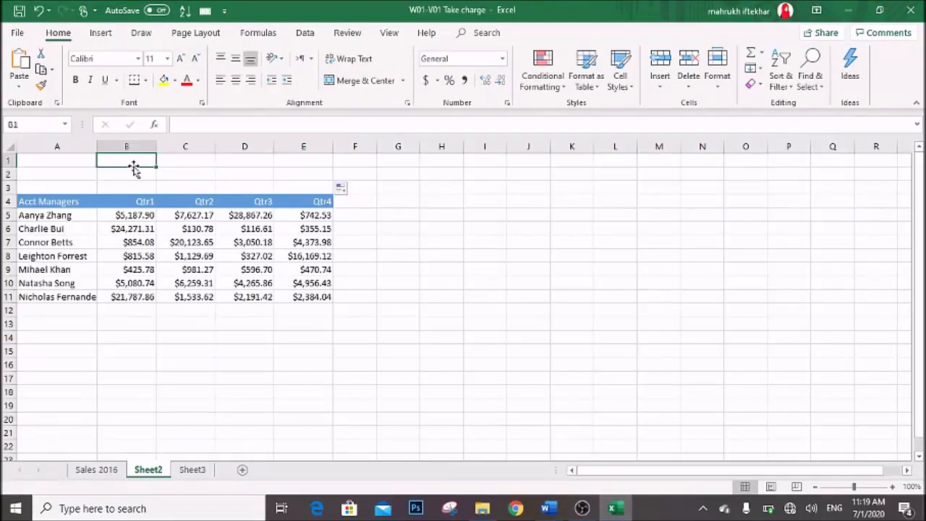
pyautogui.click(19, 76)
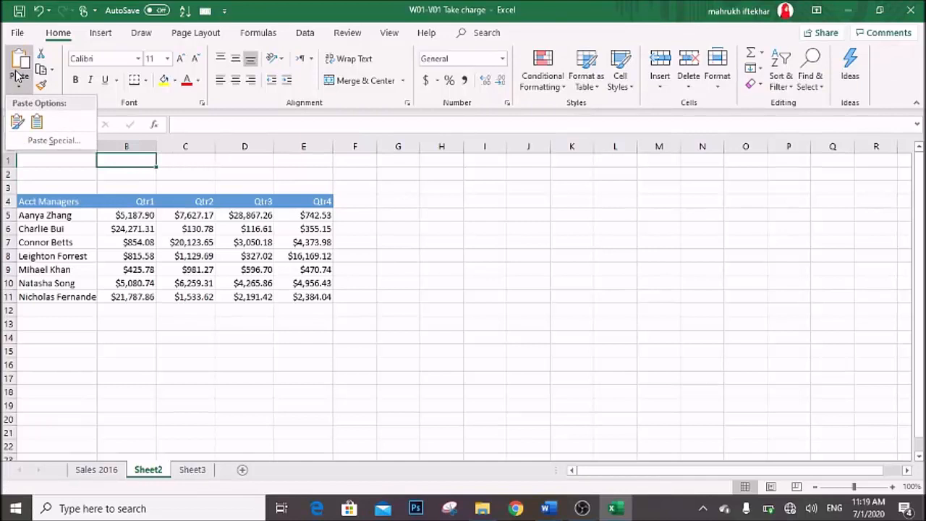
pyautogui.click(17, 121)
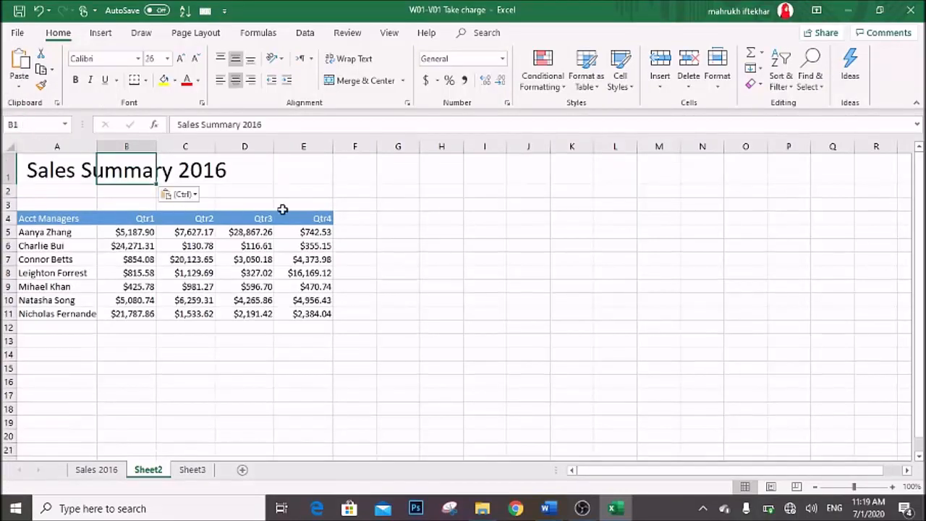
pyautogui.click(521, 299)
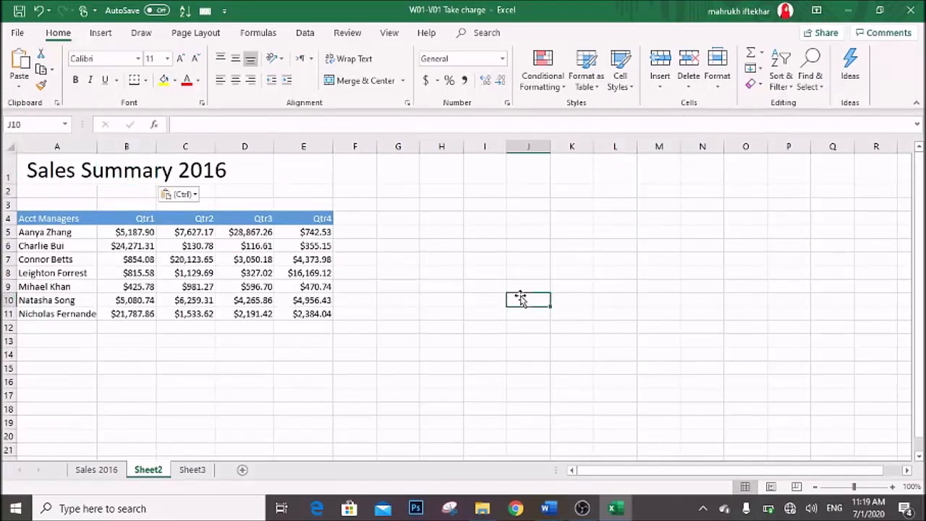